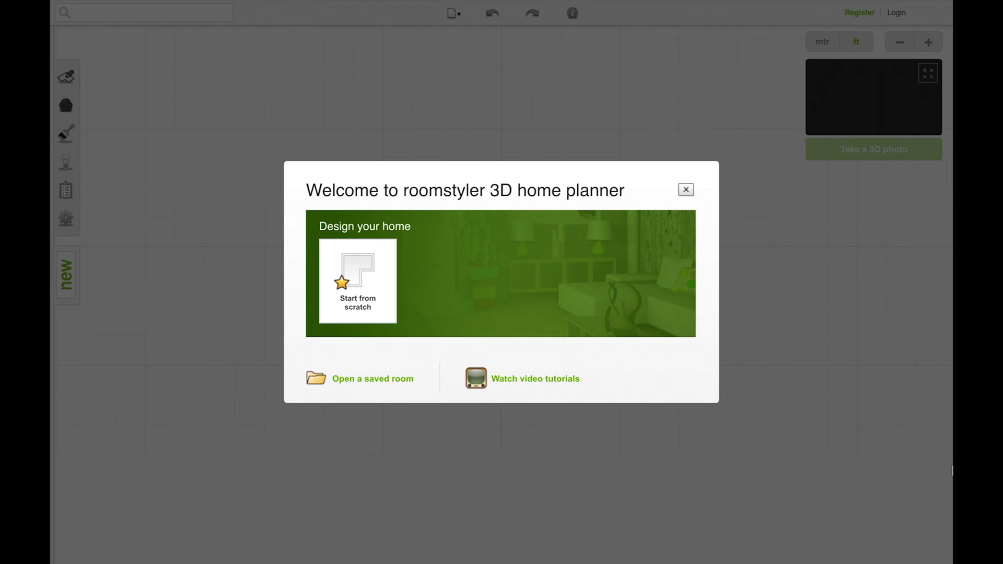
# Step: Start a blank design in feet and place a square 14'9" room with wooden flooring
pyautogui.click(355, 304)
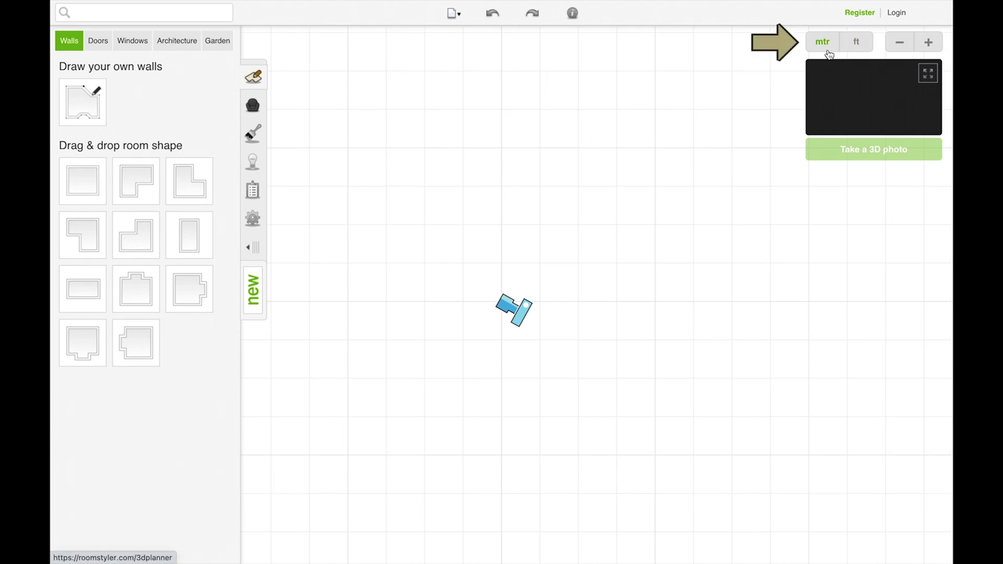
pyautogui.click(857, 48)
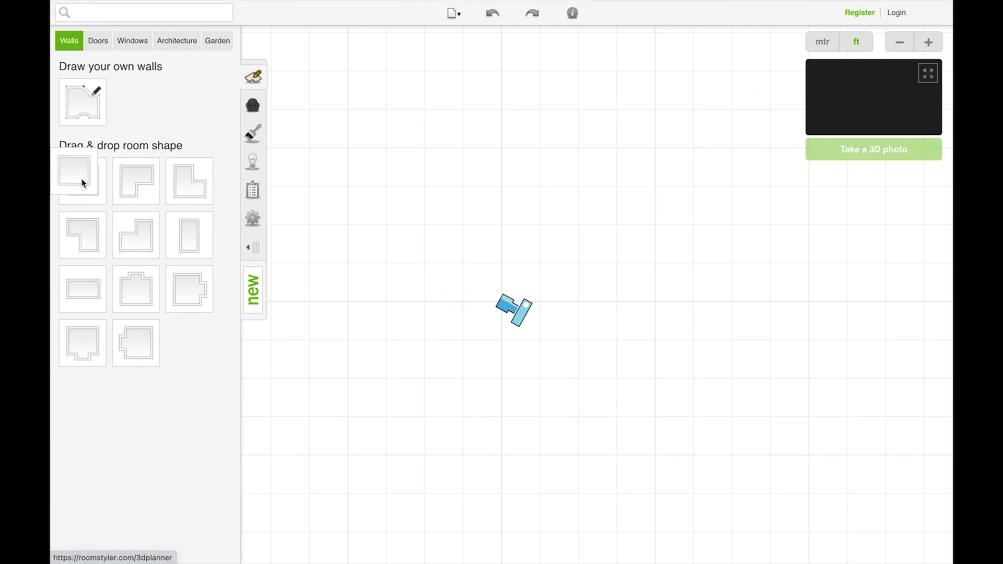
pyautogui.moveTo(82, 180)
pyautogui.mouseDown()
pyautogui.moveTo(454, 309)
pyautogui.moveTo(546, 297)
pyautogui.mouseUp()
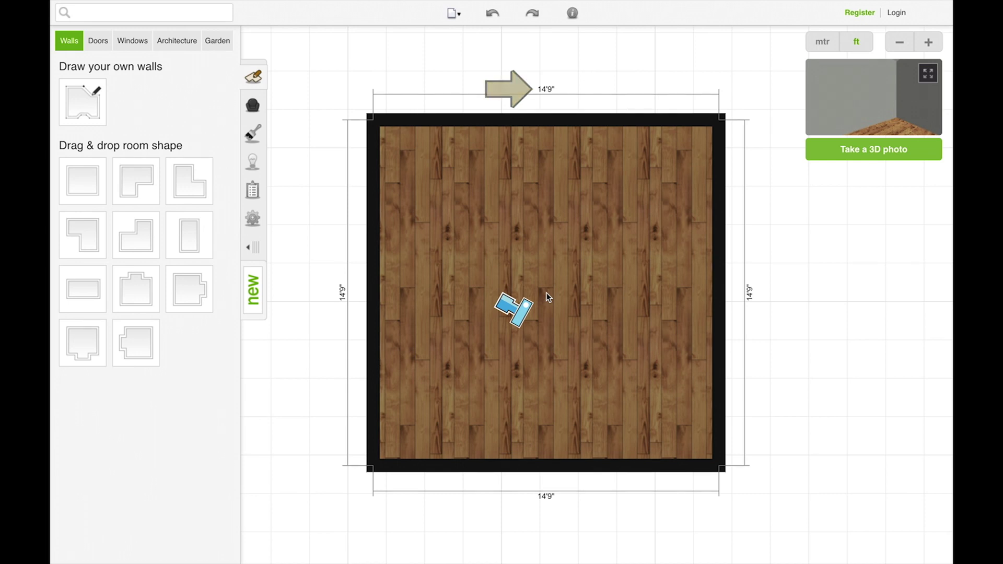
# Step: Set the top and bottom walls to 11'8" and move the bottom wall up to make the room 9'8" deep
pyautogui.click(552, 118)
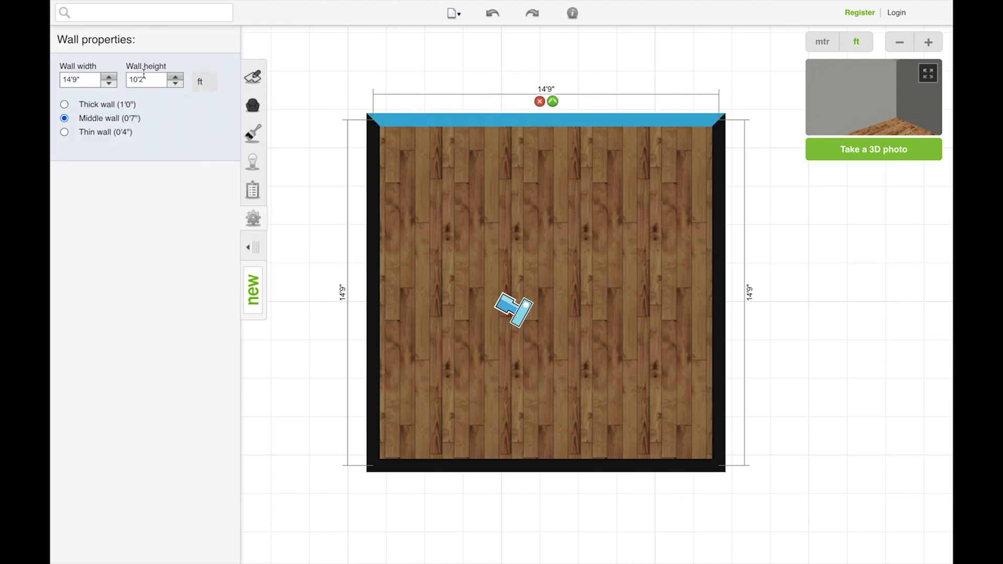
pyautogui.click(79, 79)
pyautogui.write("11'")
pyautogui.write('8"')
pyautogui.press('Return')
pyautogui.click(546, 465)
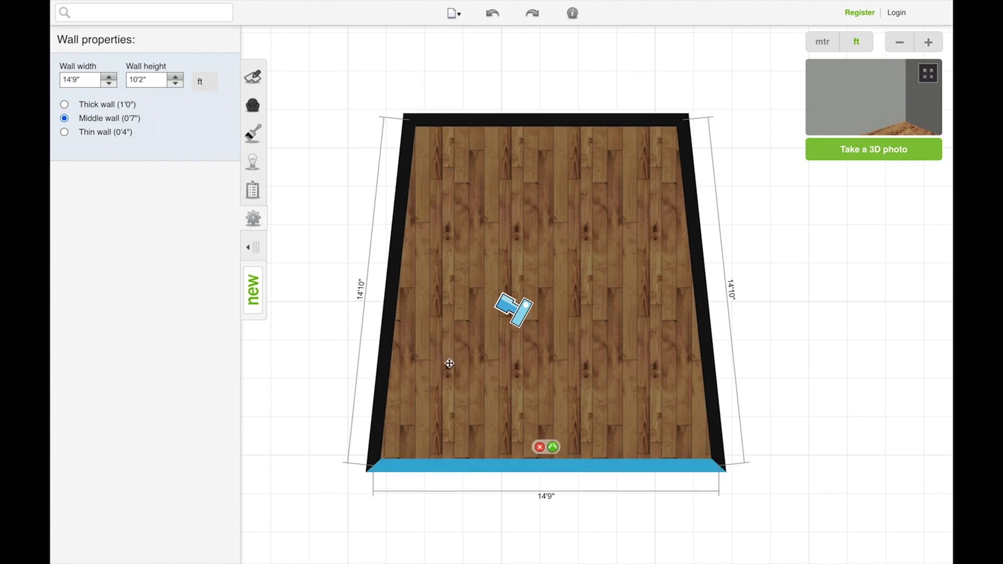
pyautogui.press('Return')
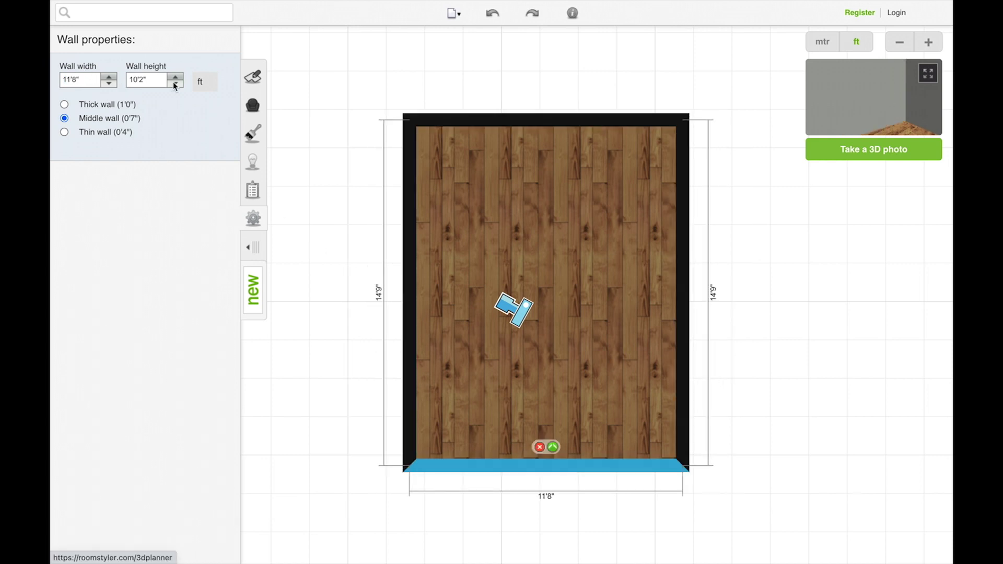
pyautogui.moveTo(528, 463); pyautogui.dragTo(527, 346)
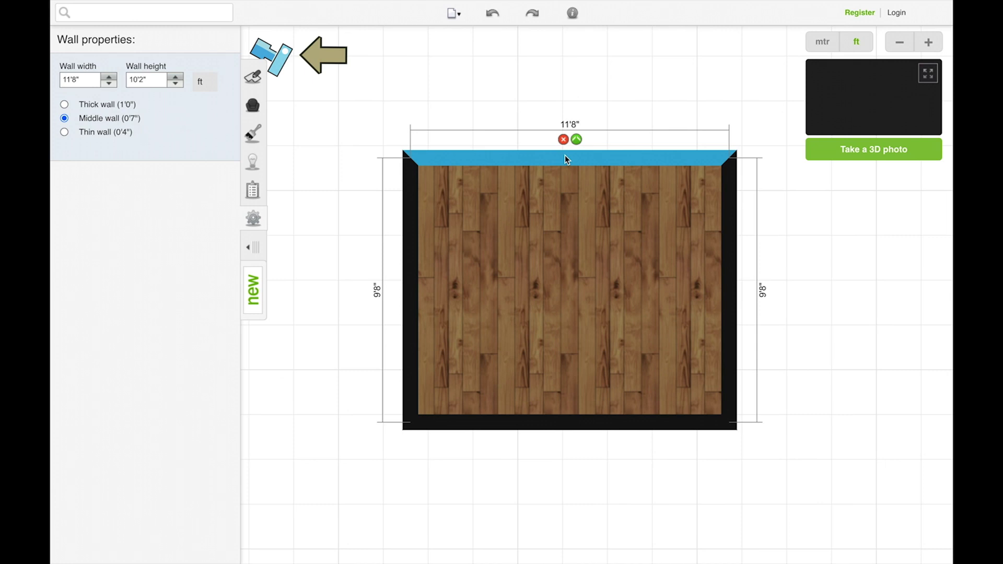
# Step: Delete the room's wooden floor so the interior shows plain white, then deselect
pyautogui.click(569, 277)
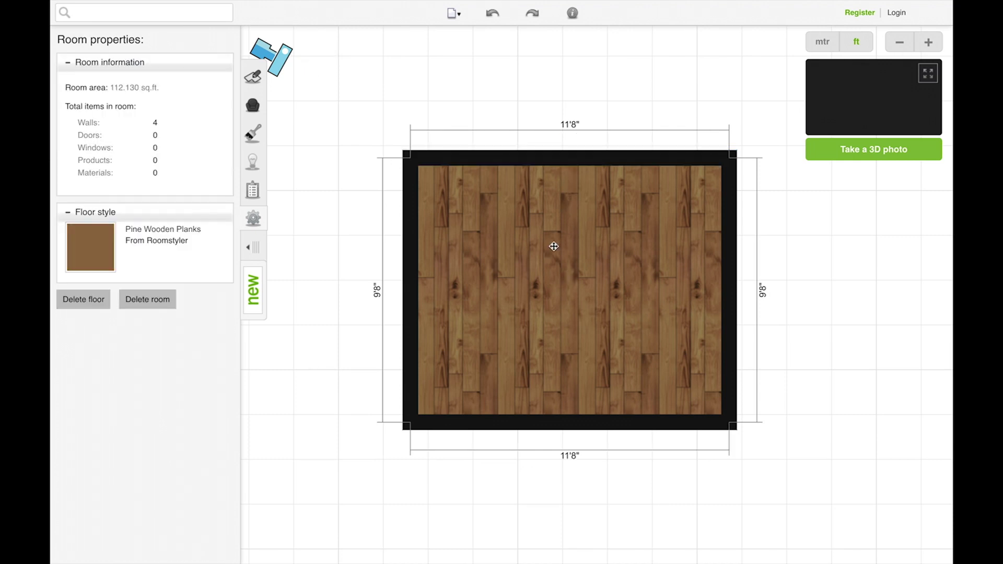
pyautogui.click(83, 301)
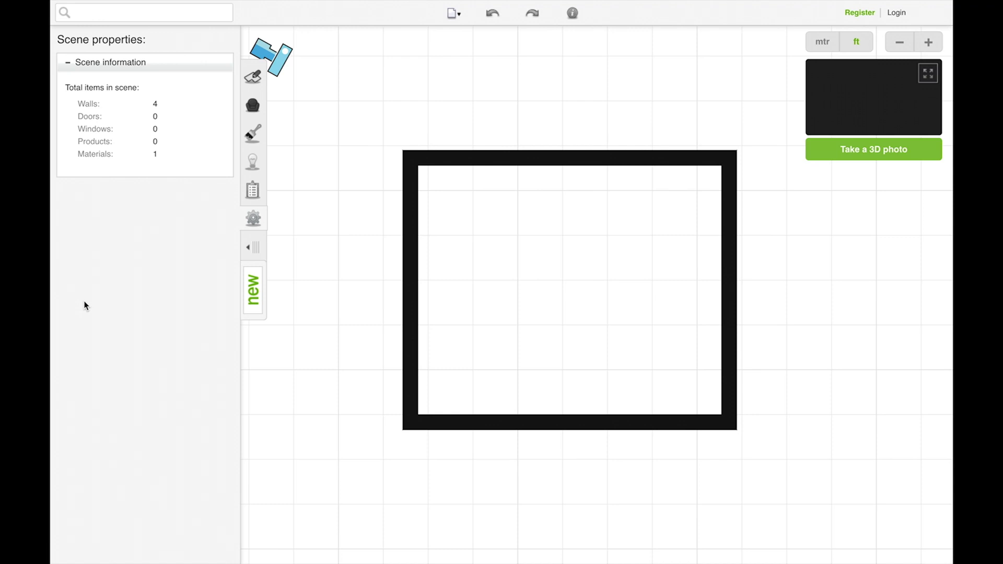
pyautogui.click(562, 158)
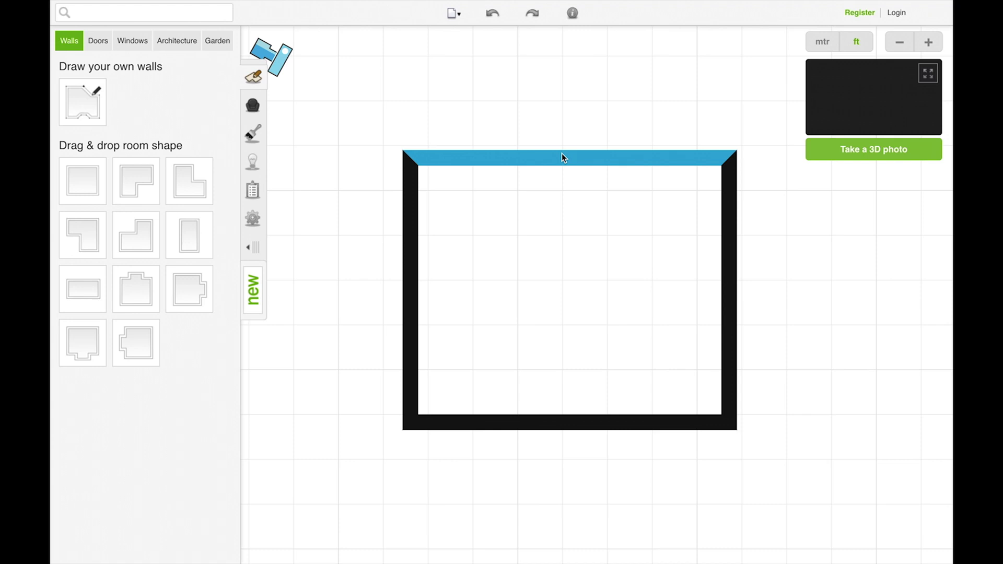
# Step: Split the top wall twice into three sections
pyautogui.click(567, 154)
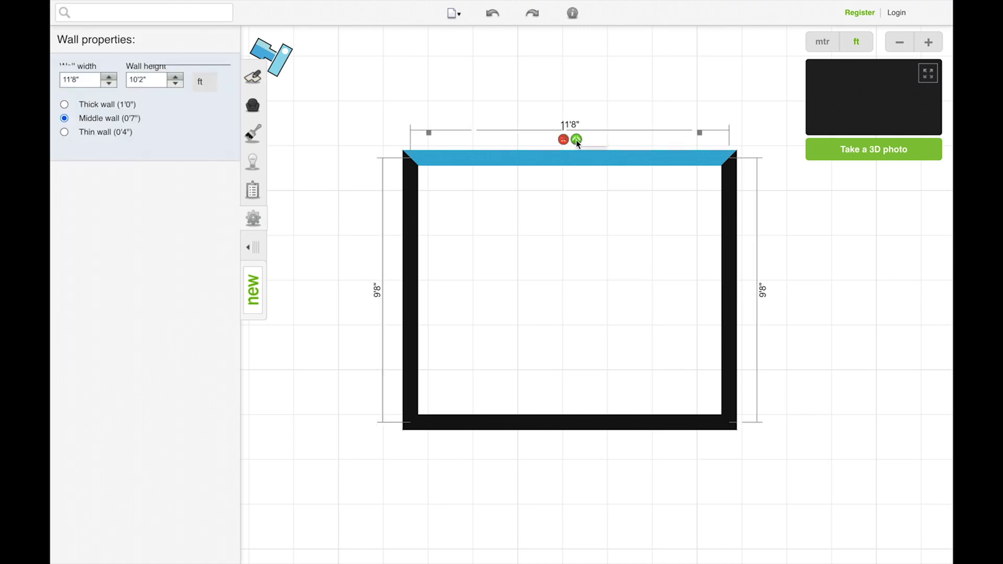
pyautogui.click(576, 143)
pyautogui.click(537, 157)
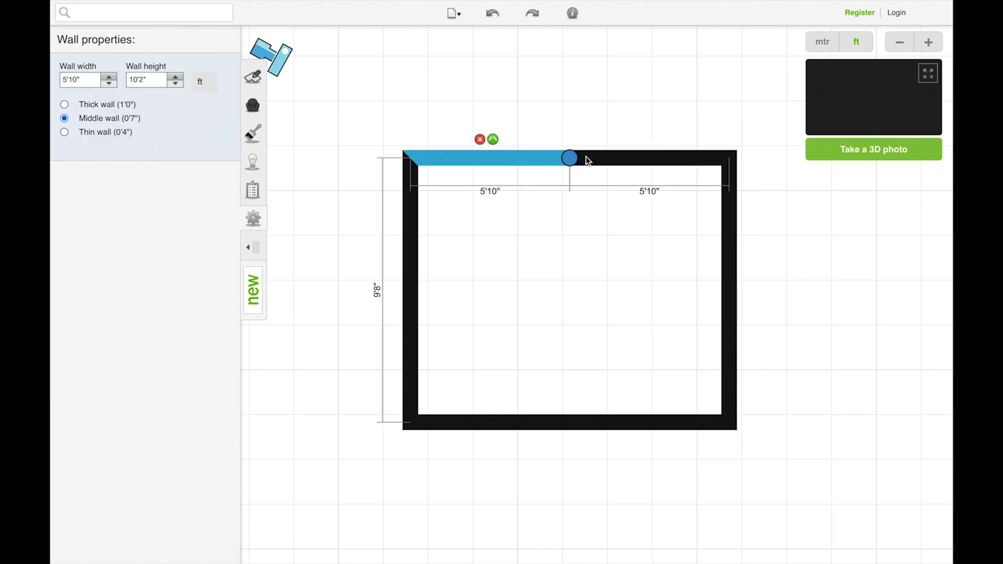
pyautogui.click(613, 158)
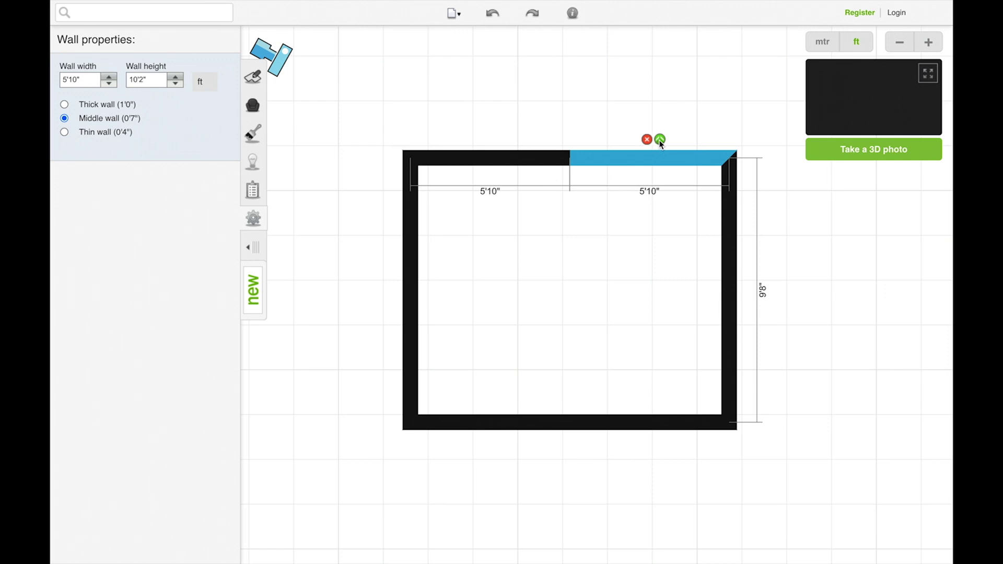
pyautogui.click(660, 139)
pyautogui.click(678, 161)
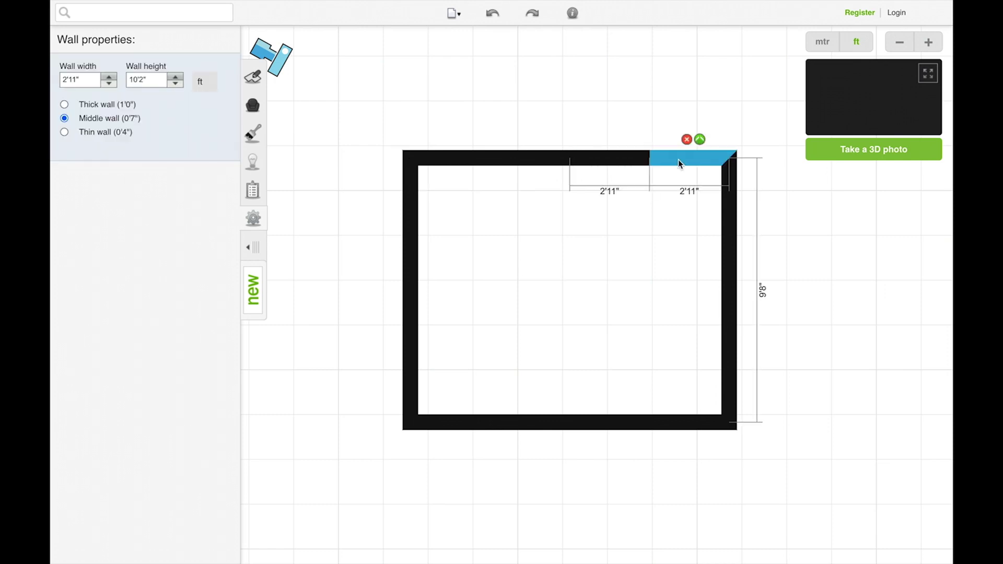
pyautogui.click(565, 160)
pyautogui.click(600, 159)
pyautogui.click(677, 162)
pyautogui.click(501, 162)
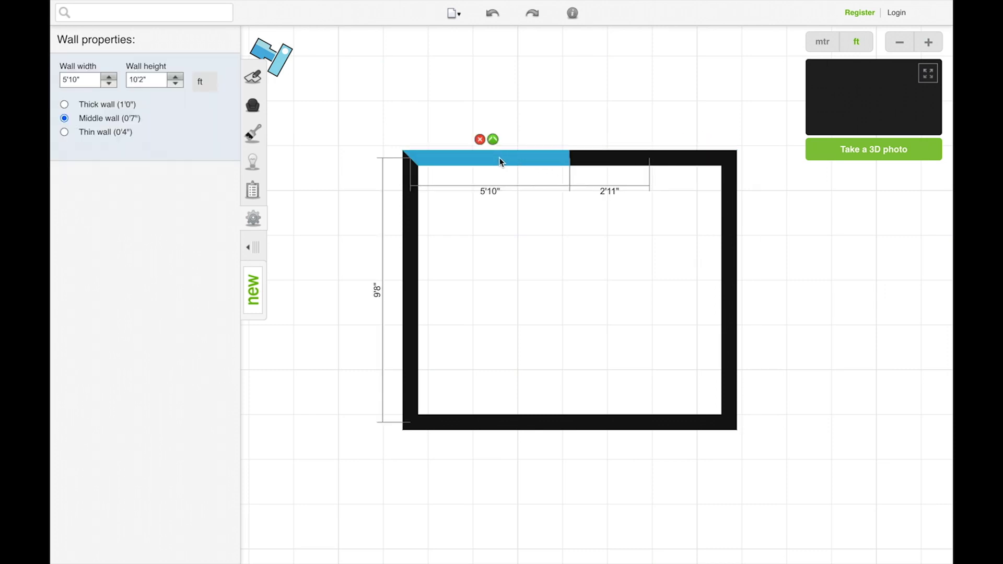
# Step: Drag the top wall joints so the sections measure 3'10", 4'0" and 3'10"
pyautogui.moveTo(569, 159)
pyautogui.moveTo(569, 159); pyautogui.dragTo(516, 159)
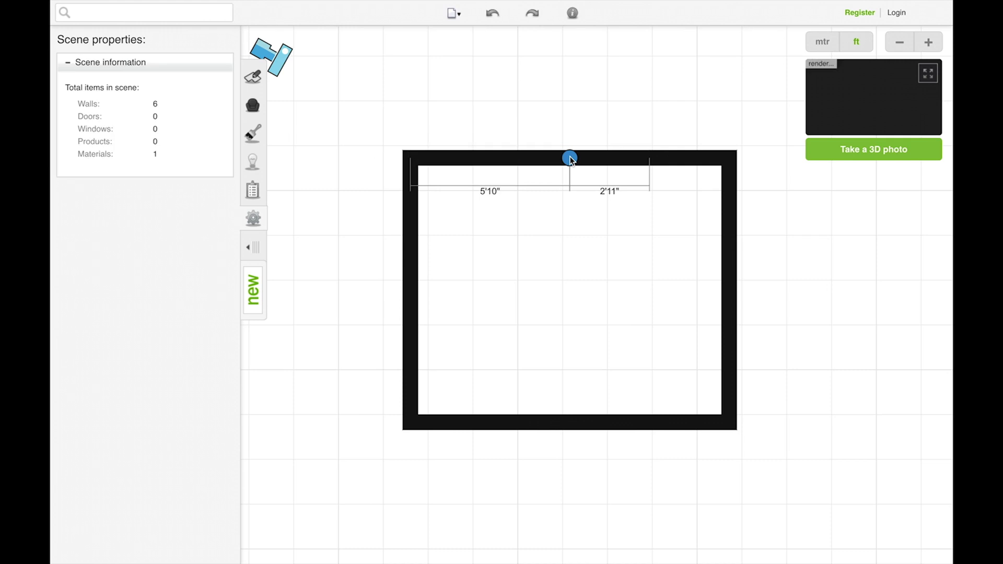
pyautogui.click(516, 159)
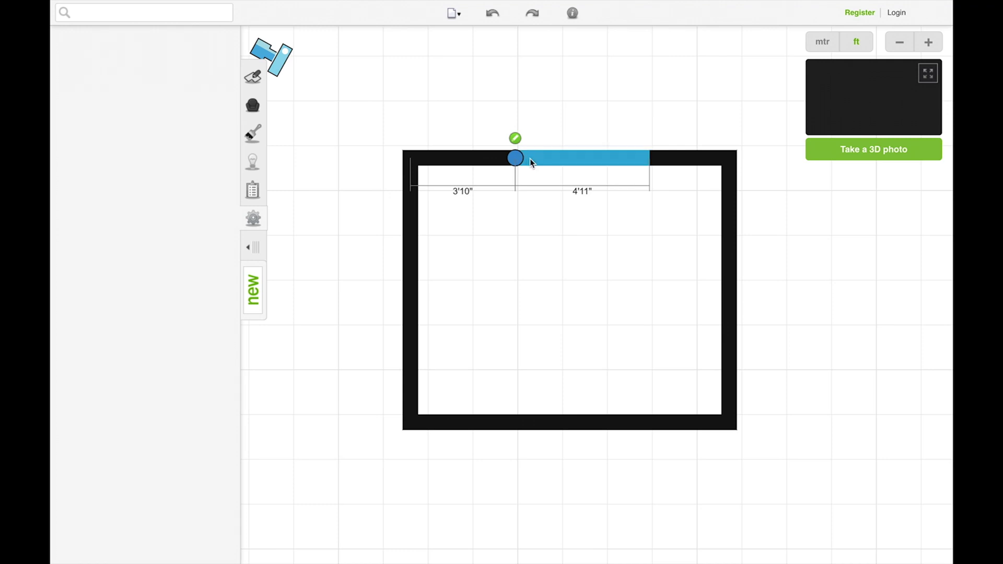
pyautogui.click(577, 160)
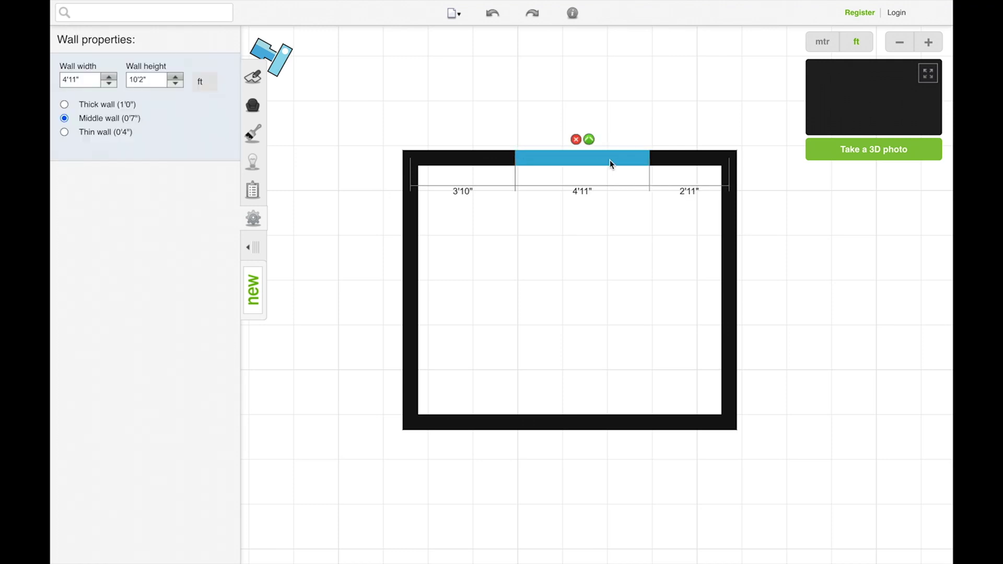
pyautogui.moveTo(649, 159); pyautogui.dragTo(623, 159)
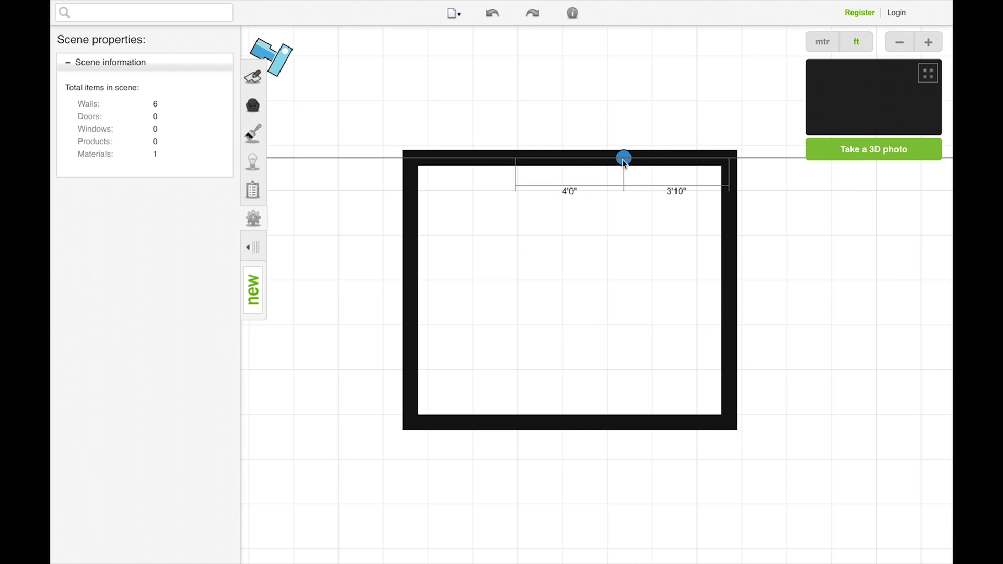
pyautogui.click(623, 159)
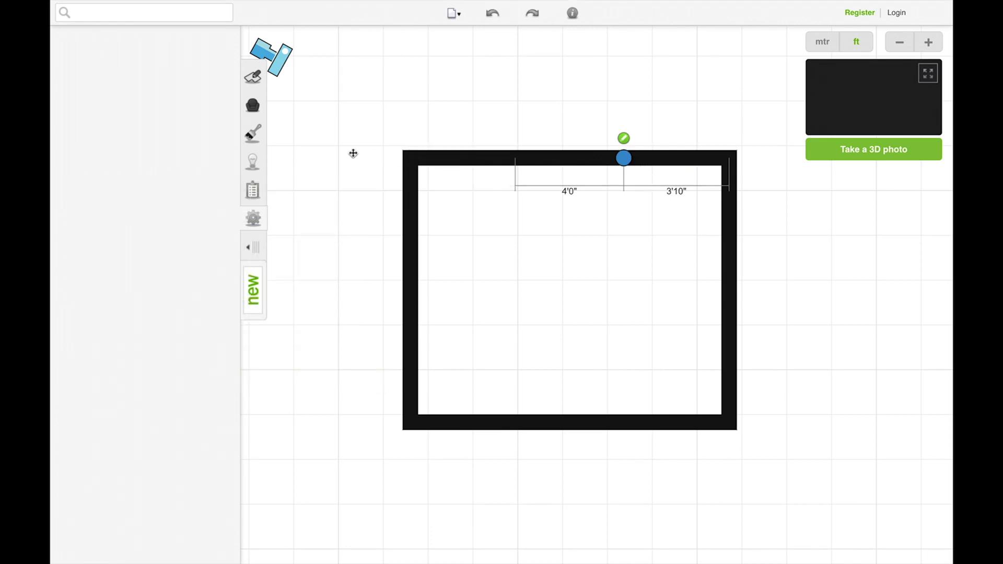
pyautogui.click(254, 81)
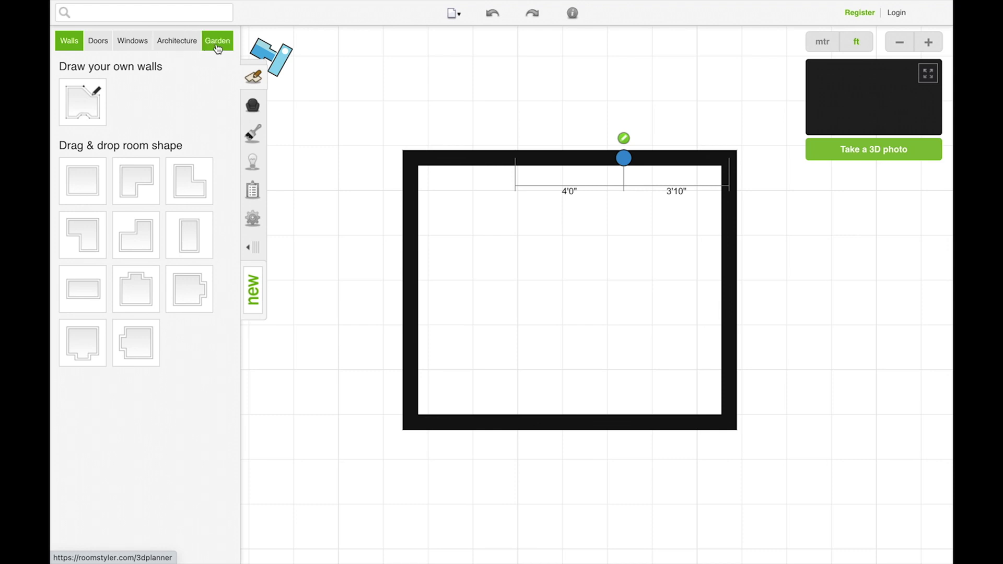
# Step: Place a sash window in the top wall's middle section and set its width to 4'0"
pyautogui.click(128, 45)
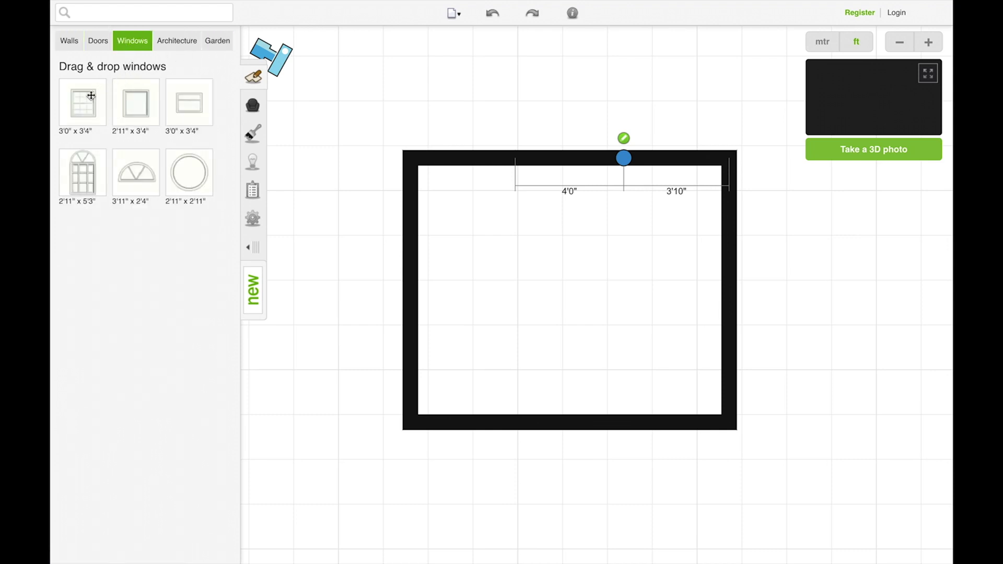
pyautogui.moveTo(84, 102); pyautogui.dragTo(552, 156)
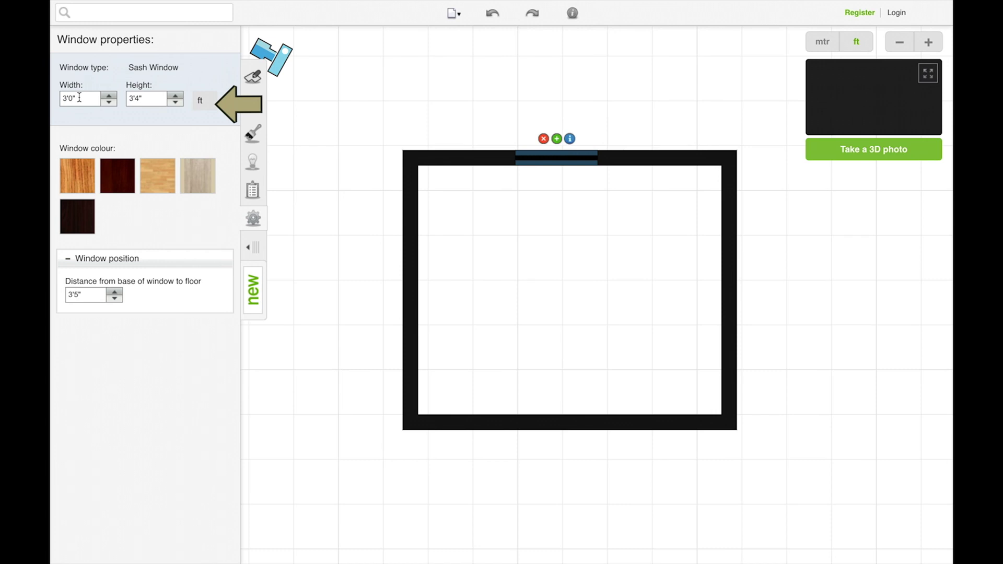
pyautogui.doubleClick(79, 99)
pyautogui.write('4')
pyautogui.press('Return')
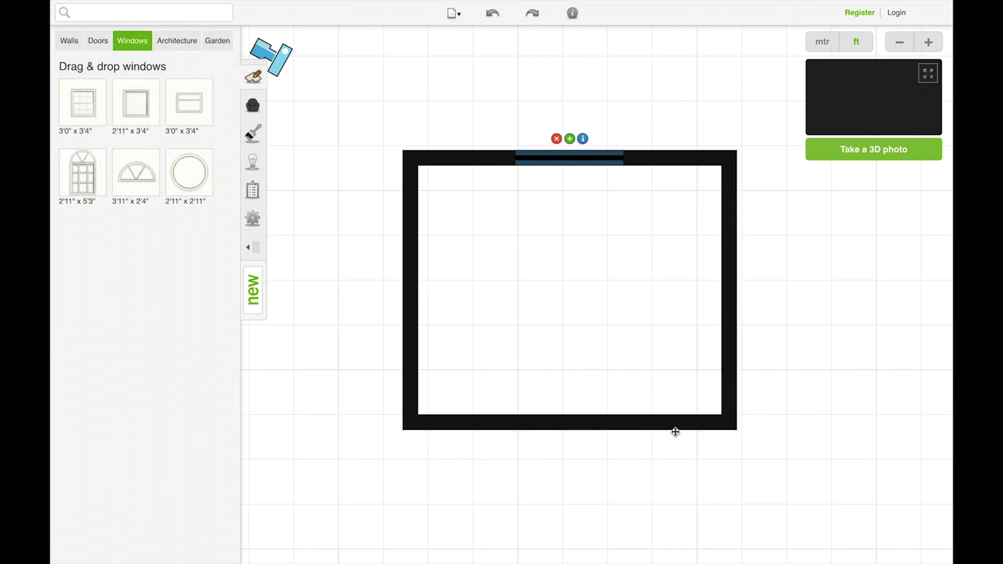
pyautogui.click(596, 422)
# Step: Split the bottom wall into sections, moving and resizing the small 0'6" piece
pyautogui.click(574, 404)
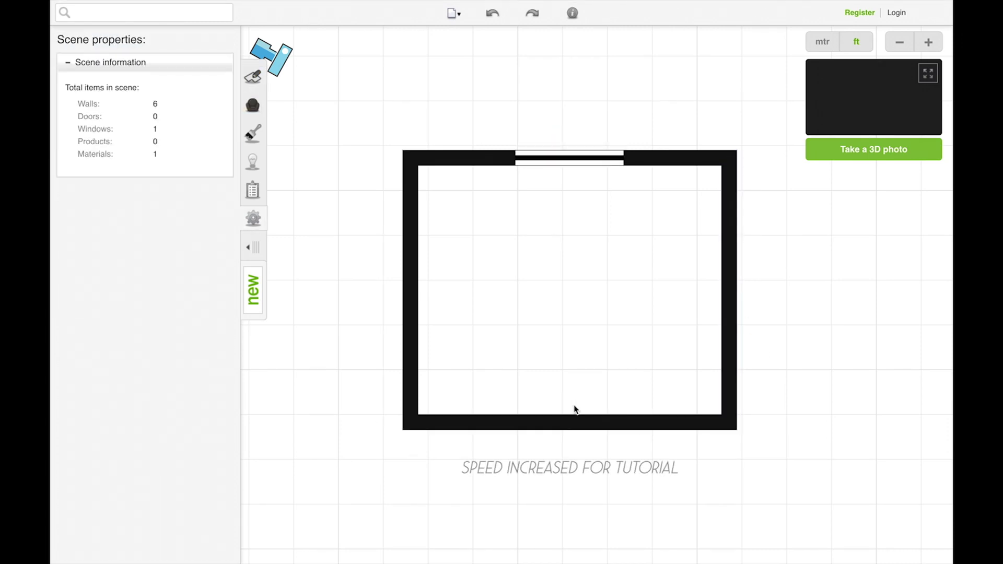
pyautogui.click(521, 422)
pyautogui.click(492, 404)
pyautogui.click(439, 422)
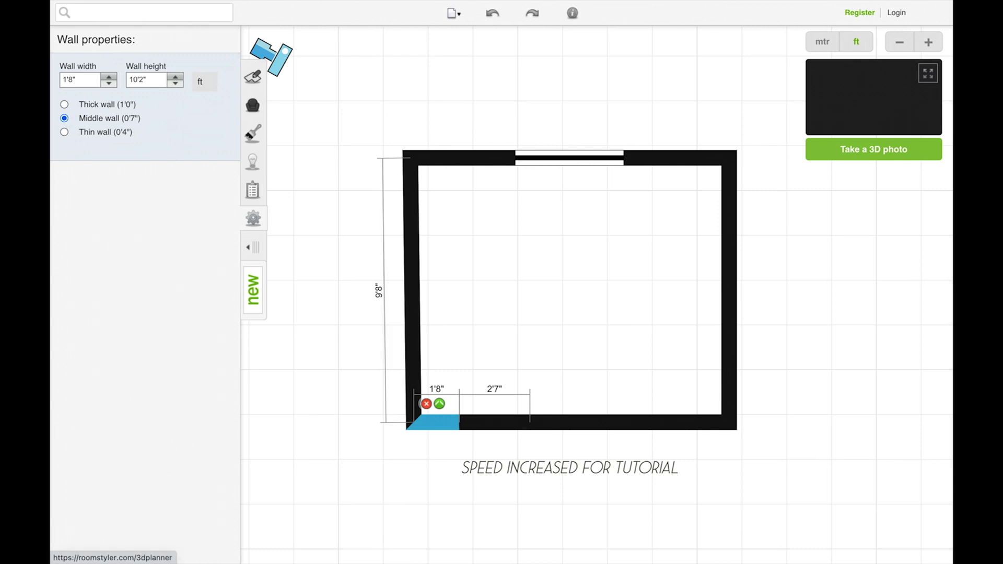
pyautogui.click(508, 422)
pyautogui.moveTo(509, 423); pyautogui.dragTo(630, 423)
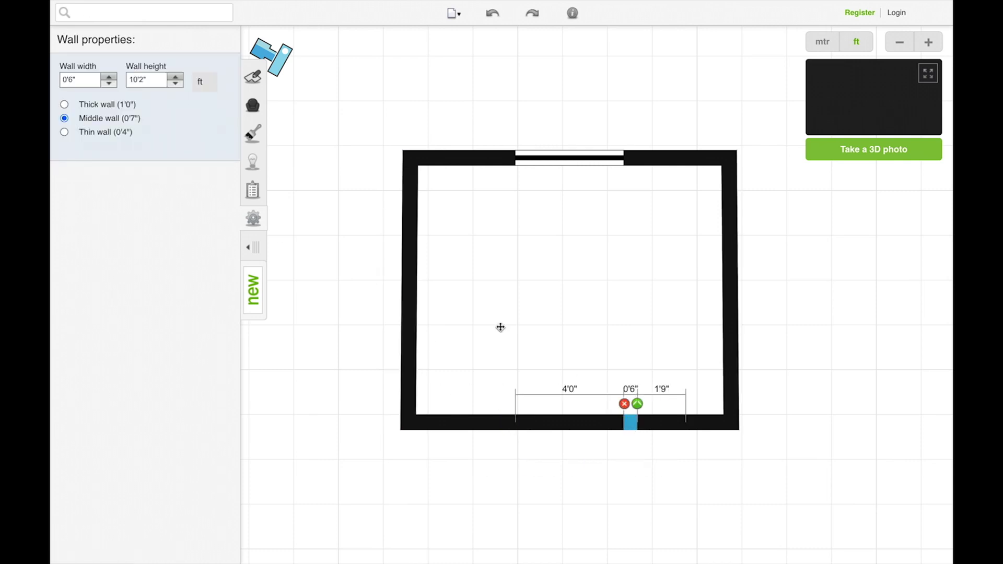
pyautogui.press('BackSpace')
pyautogui.press('Escape')
pyautogui.click(504, 424)
pyautogui.click(434, 424)
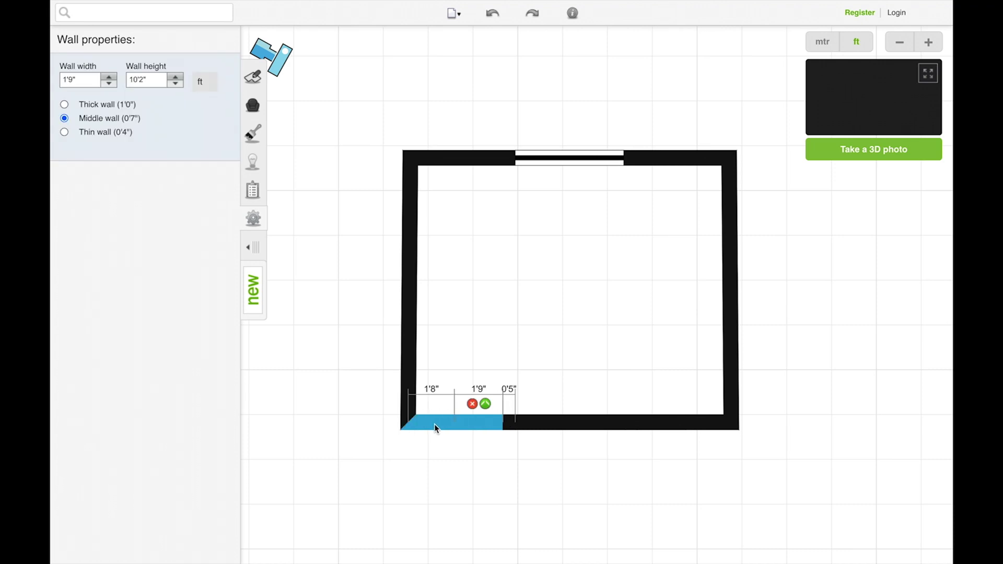
pyautogui.click(555, 430)
pyautogui.click(656, 425)
# Step: Add a 4-foot door opening in the bottom wall's middle, with windows beside it
pyautogui.click(97, 40)
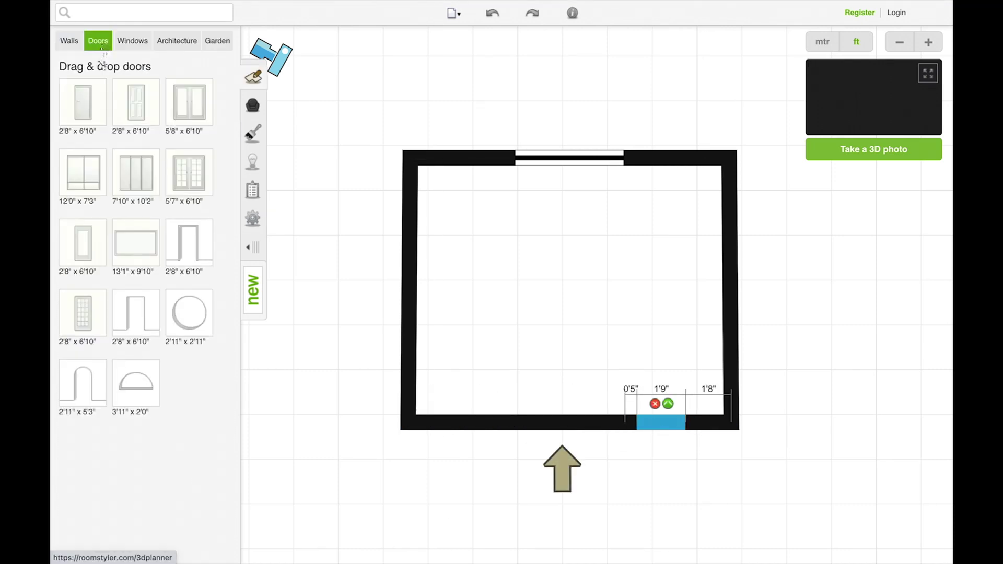
pyautogui.moveTo(138, 317); pyautogui.dragTo(574, 425)
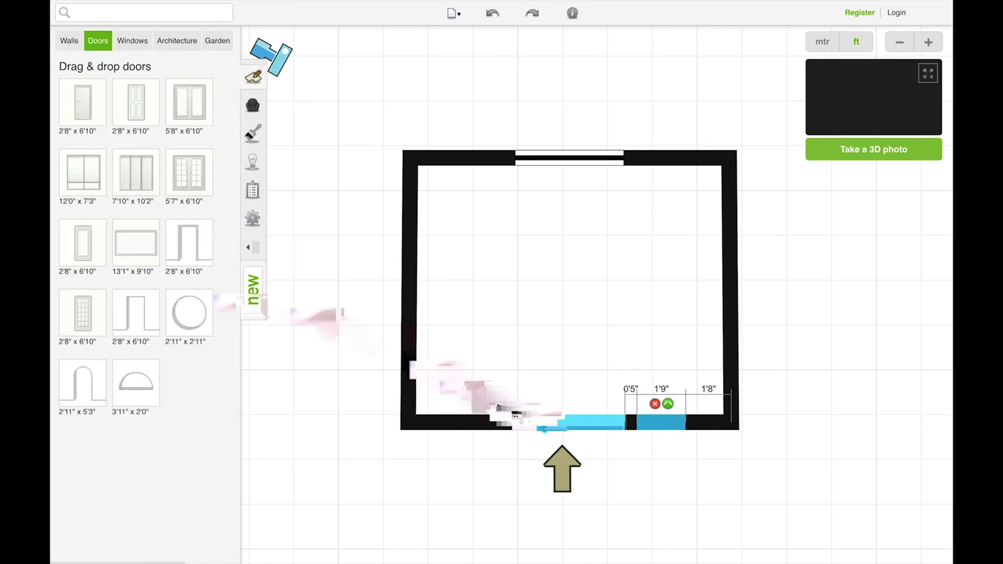
pyautogui.doubleClick(79, 99)
pyautogui.write('4')
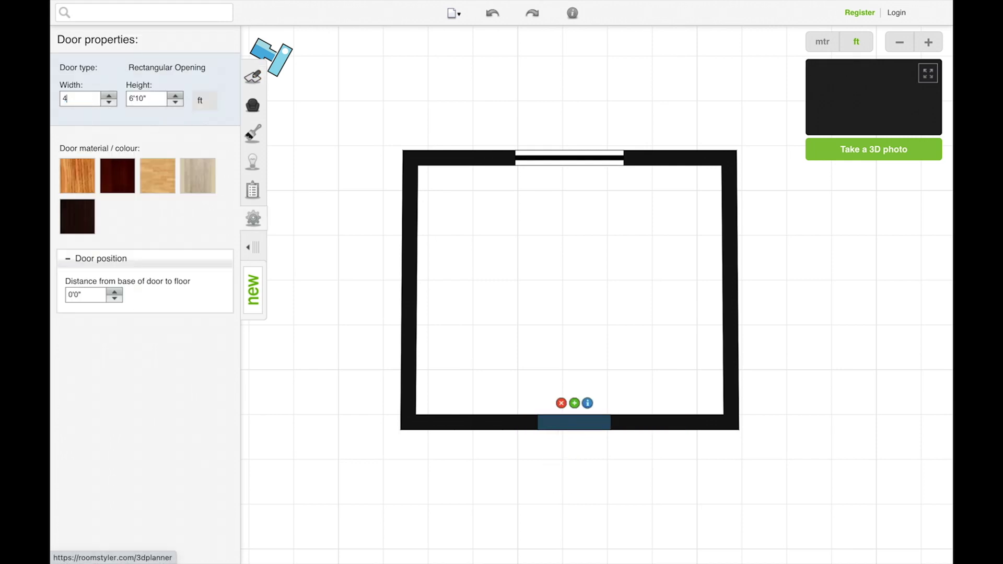
pyautogui.press('Return')
pyautogui.click(663, 423)
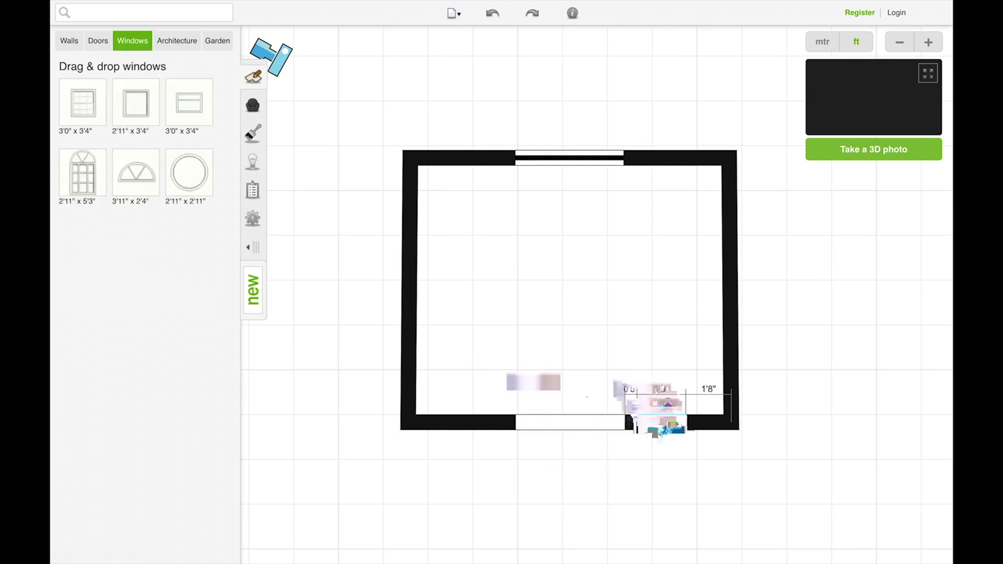
pyautogui.click(661, 403)
# Step: Split the left wall into sections and place a door on it
pyautogui.click(479, 423)
pyautogui.click(408, 242)
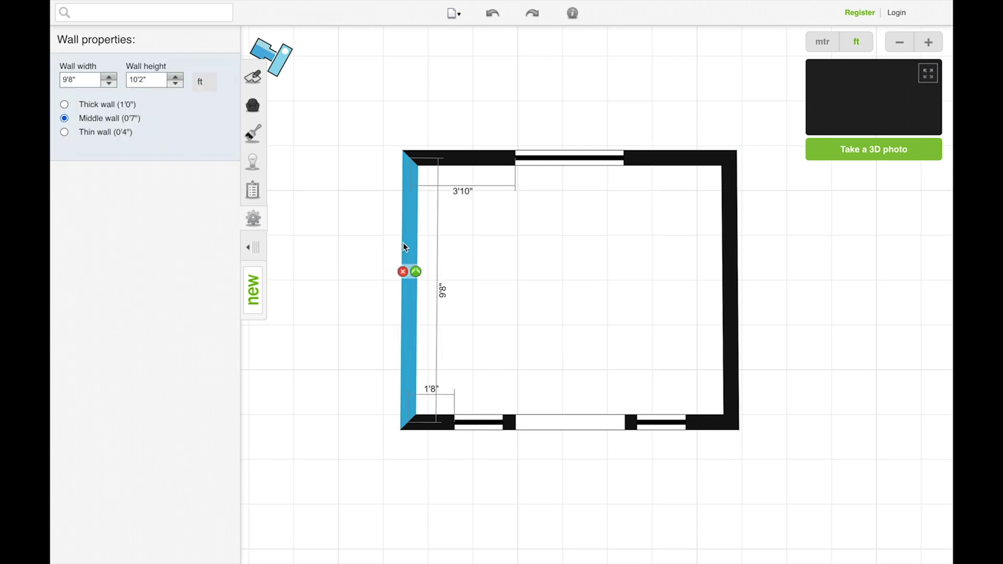
pyautogui.click(416, 271)
pyautogui.click(409, 340)
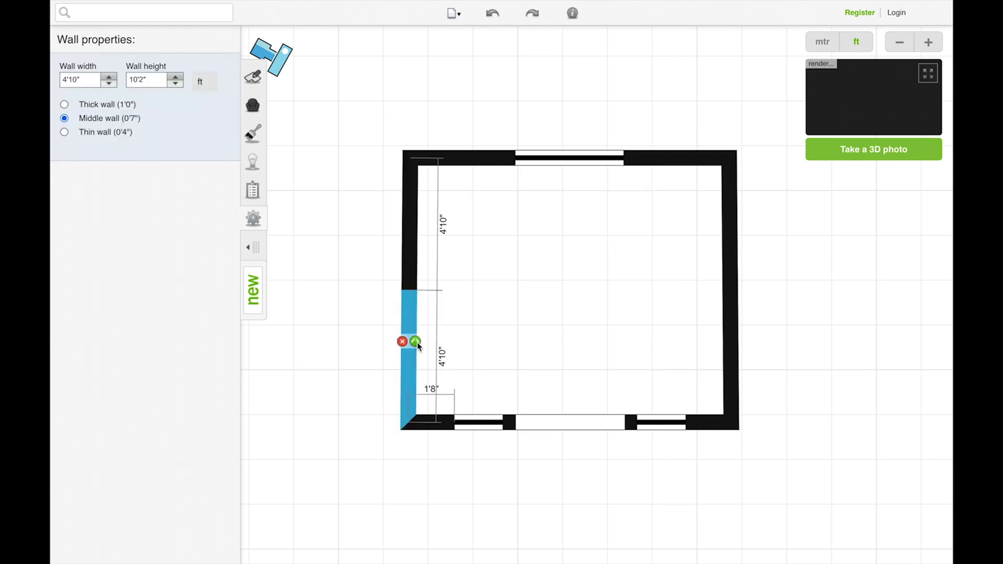
pyautogui.click(416, 340)
pyautogui.click(408, 373)
pyautogui.click(407, 306)
pyautogui.click(408, 202)
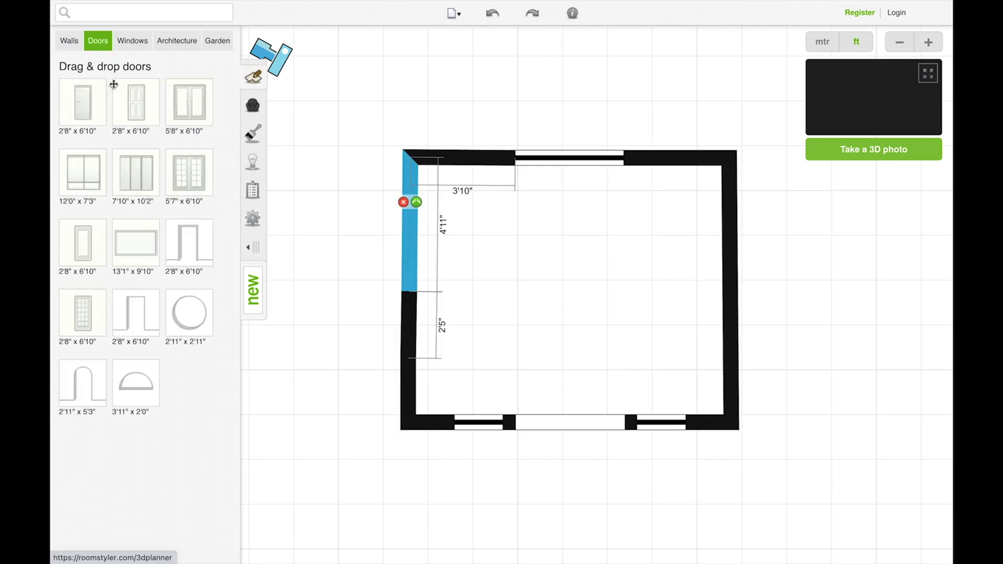
pyautogui.moveTo(138, 317); pyautogui.dragTo(407, 319)
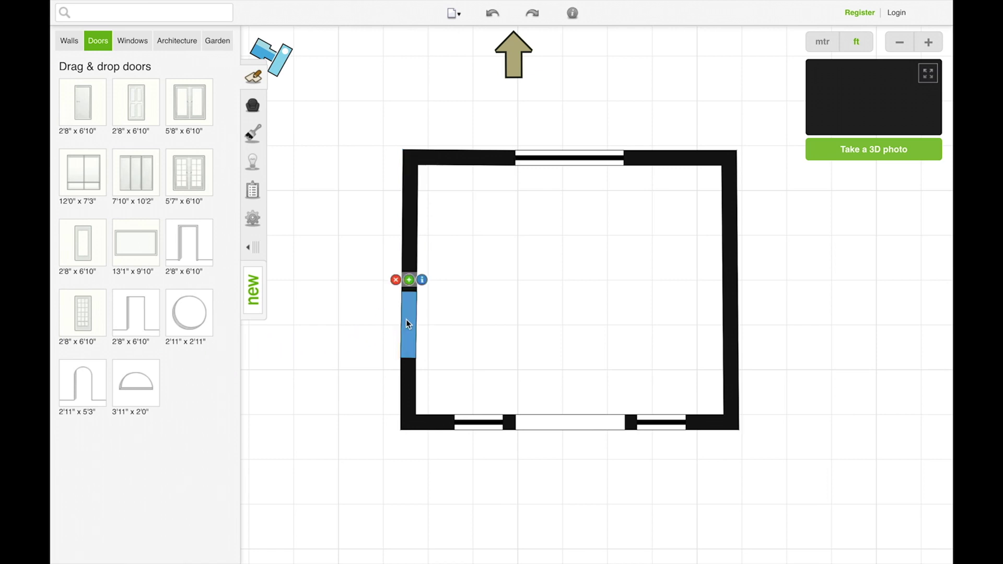
# Step: Turn the camera to look across the room and check the door and windows in the large 3D preview
pyautogui.click(340, 386)
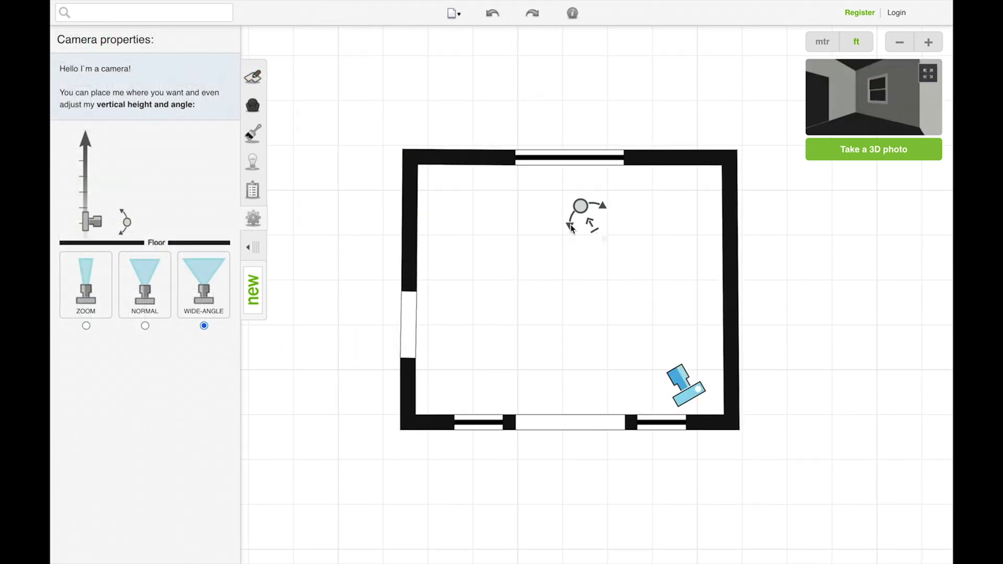
pyautogui.moveTo(586, 216); pyautogui.dragTo(529, 252)
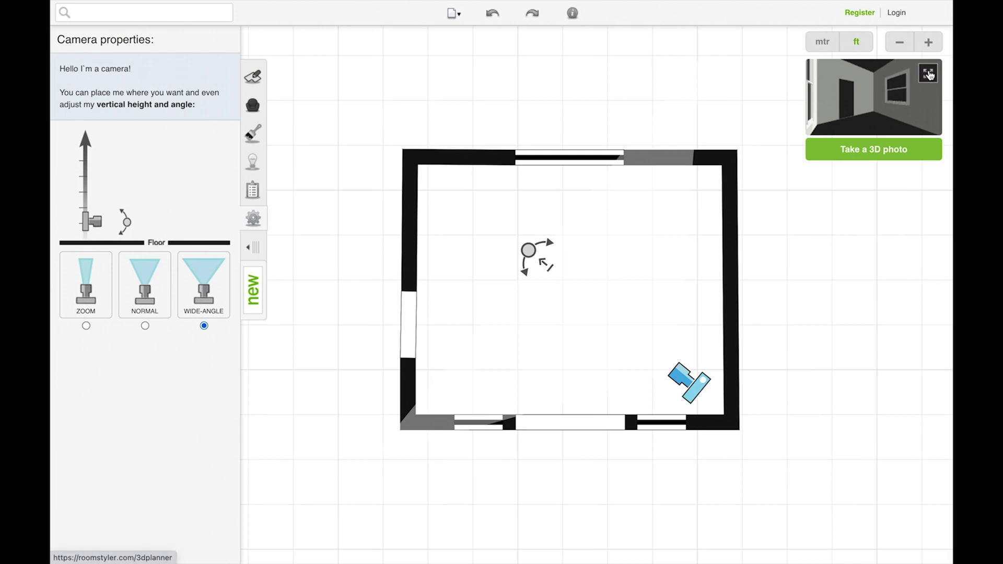
pyautogui.click(928, 73)
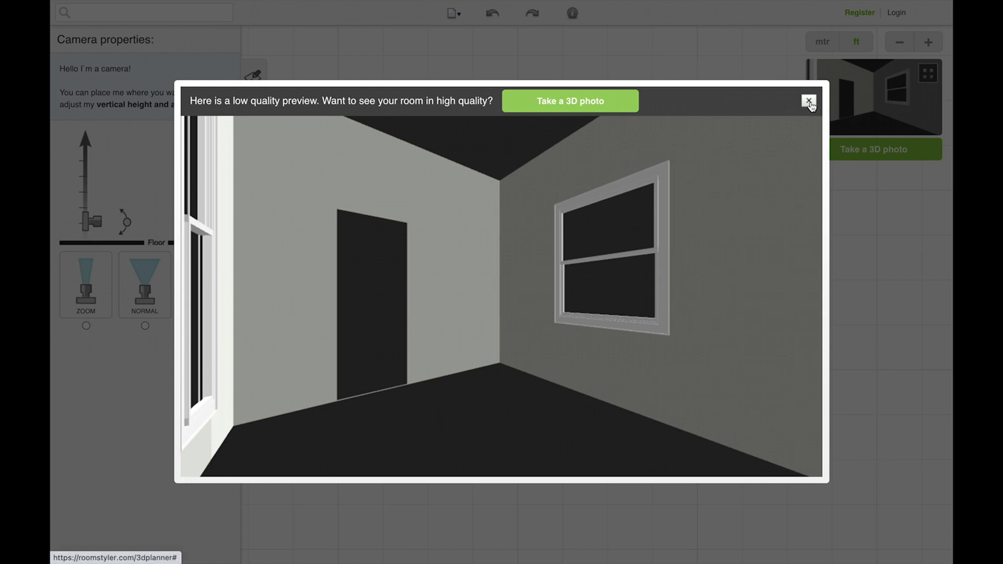
pyautogui.click(809, 101)
pyautogui.click(453, 13)
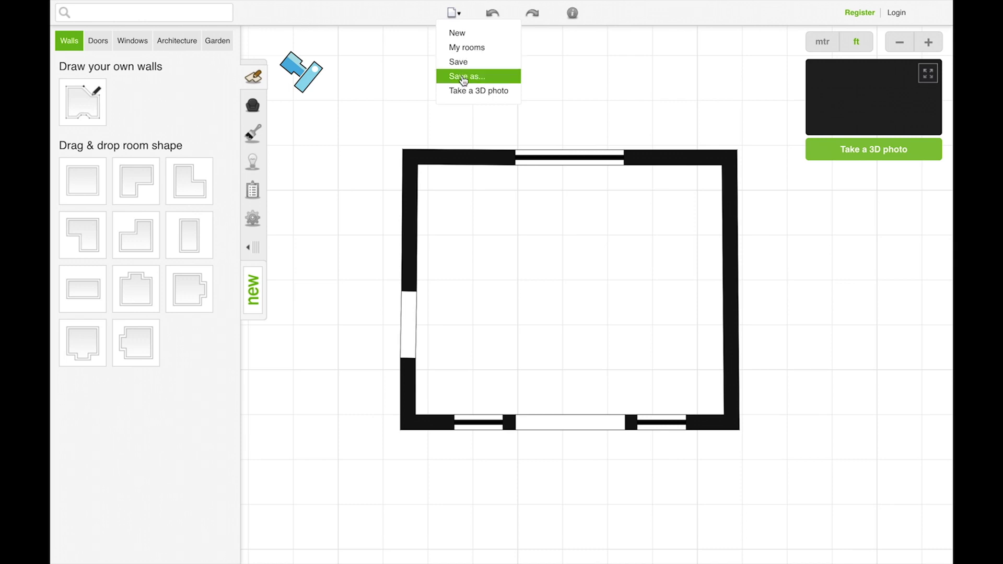
# Step: Pick Save as... so the file dropdown closes, leaving the room plan unchanged
pyautogui.click(463, 77)
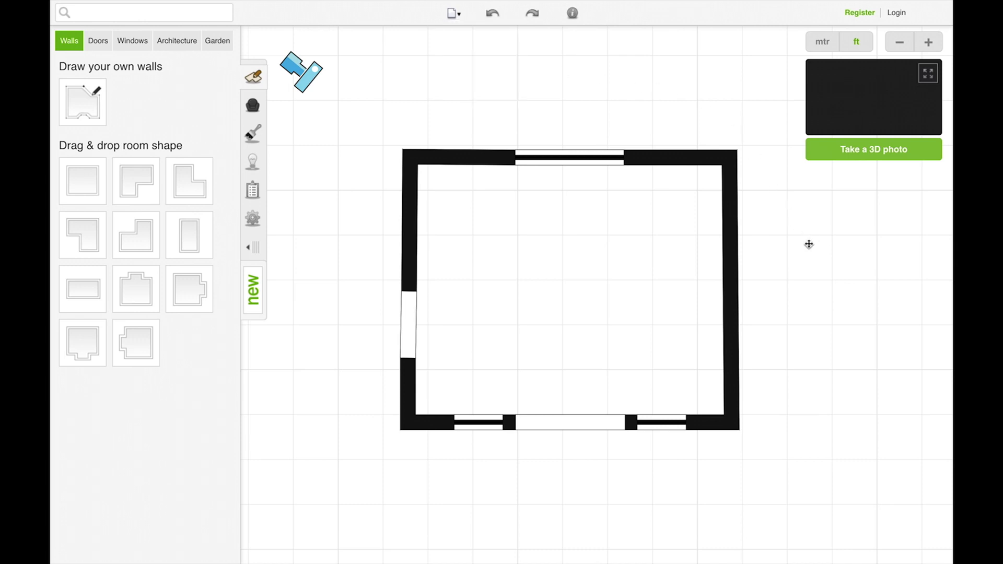